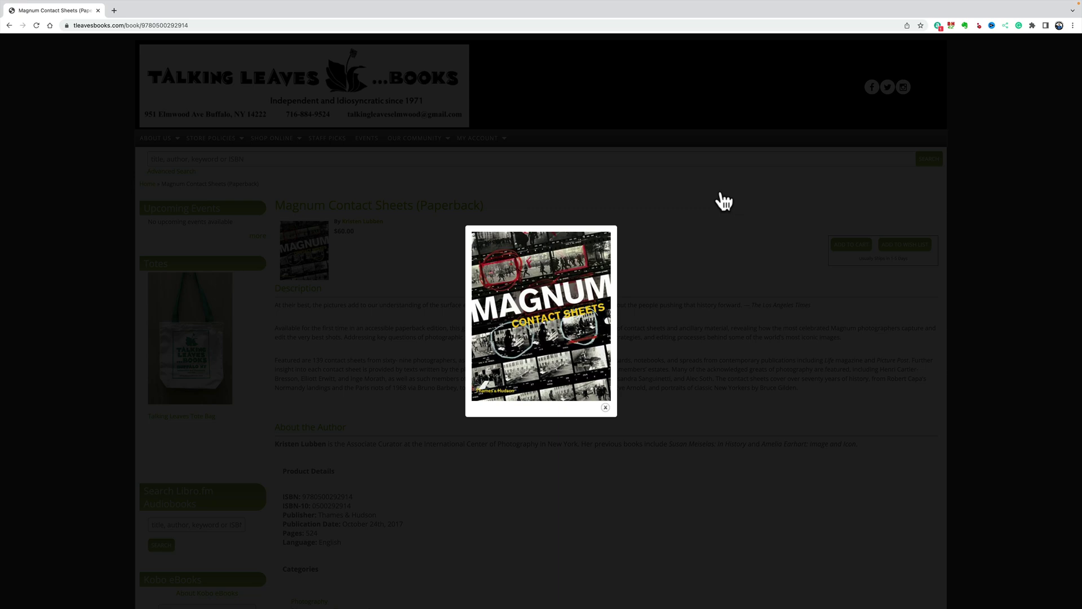
# Close the enlarged Magnum Contact Sheets cover, switch to Lightroom Classic and look through the Working Collection's photos.
pyautogui.click(605, 406)
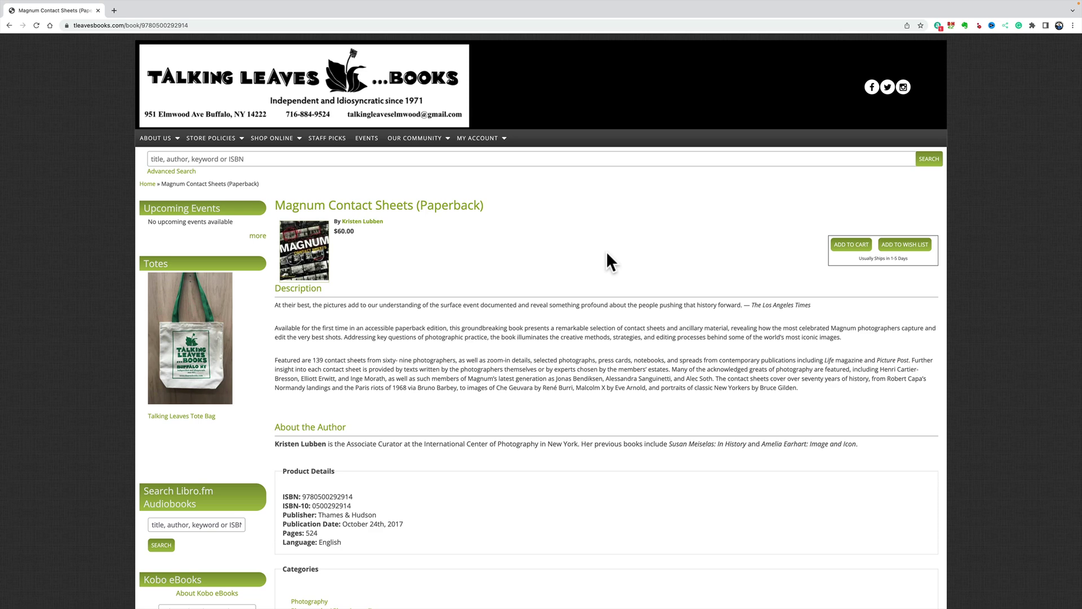
pyautogui.hotkey('ctrl', 'Left')
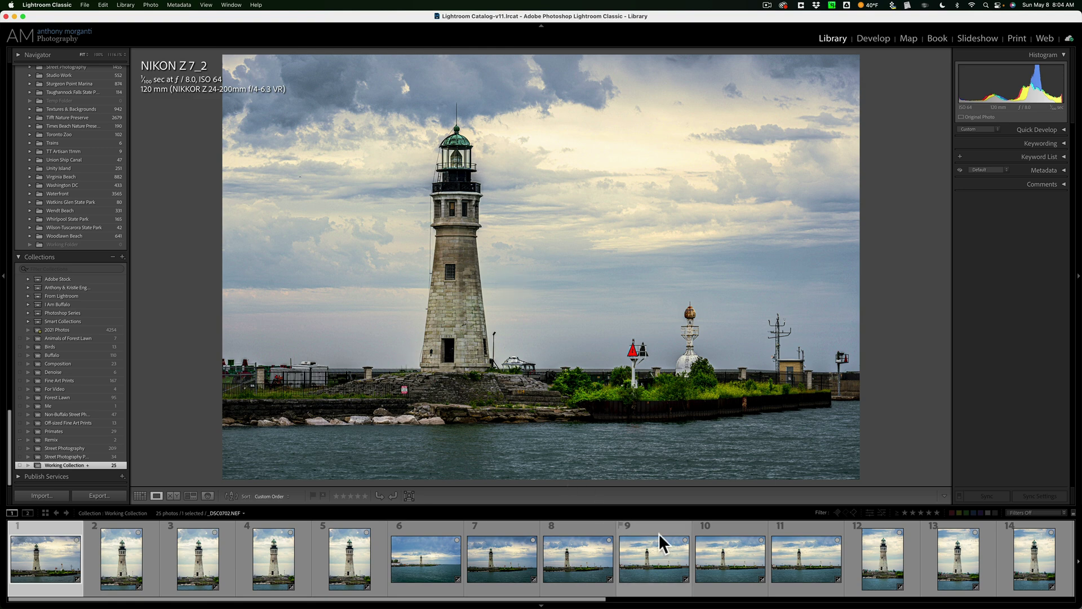
pyautogui.scroll(-5, 658, 532)
pyautogui.scroll(-3, 658, 532)
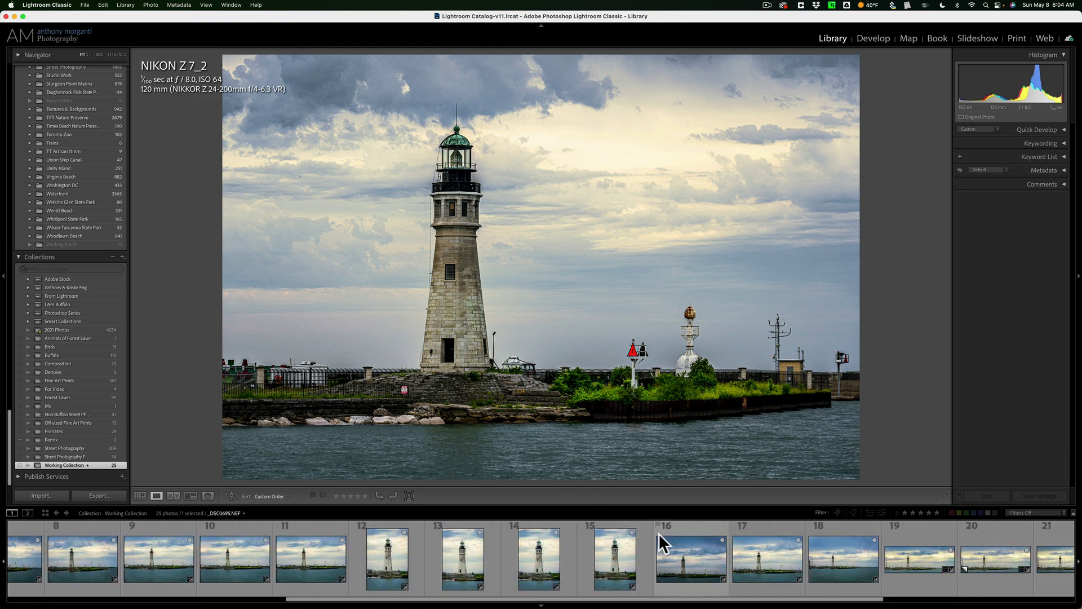
pyautogui.scroll(8, 658, 532)
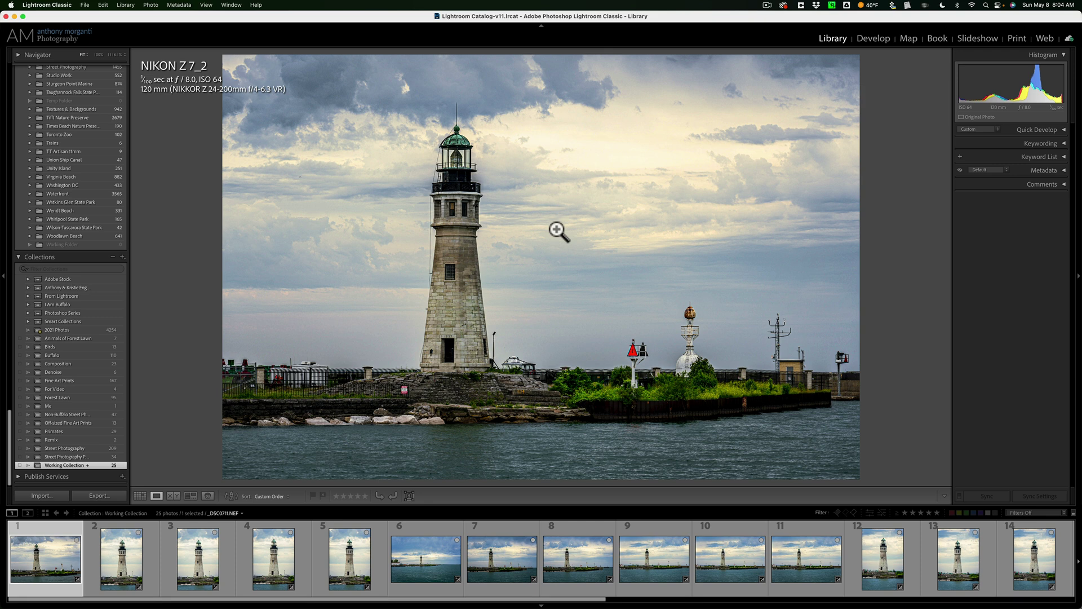
# Apply the 4x5 Contact Sheet print template and select every photo in the Working Collection for it.
pyautogui.click(1012, 37)
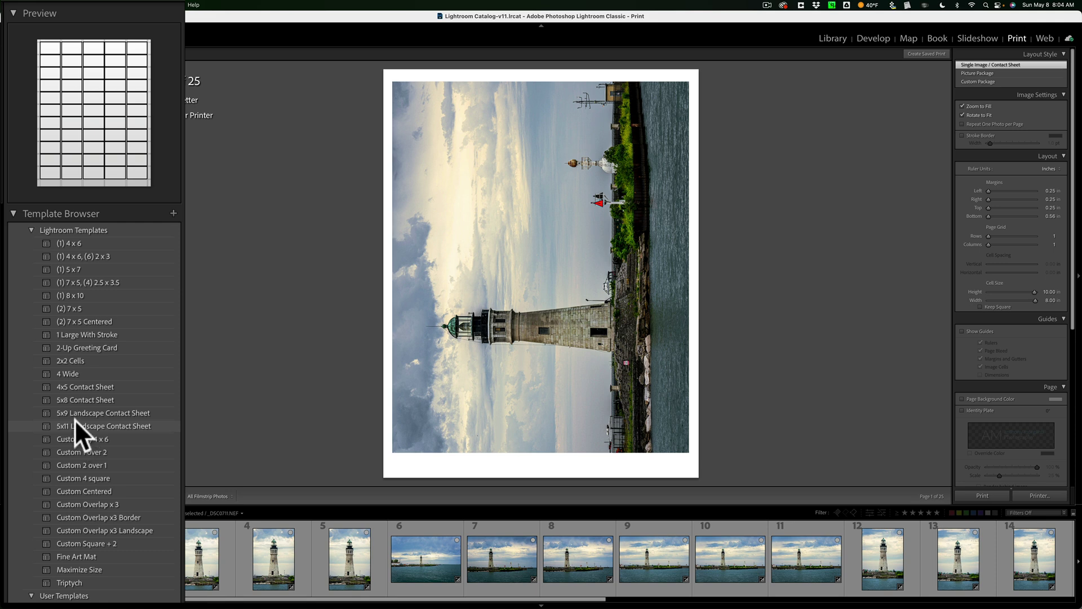
pyautogui.click(81, 385)
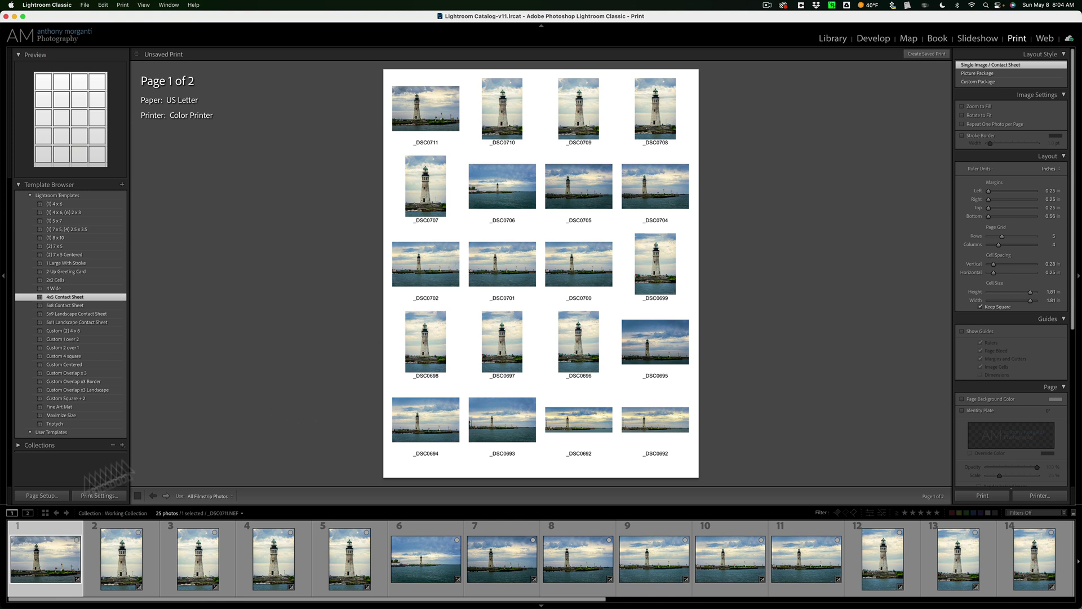
pyautogui.scroll(-10, 886, 542)
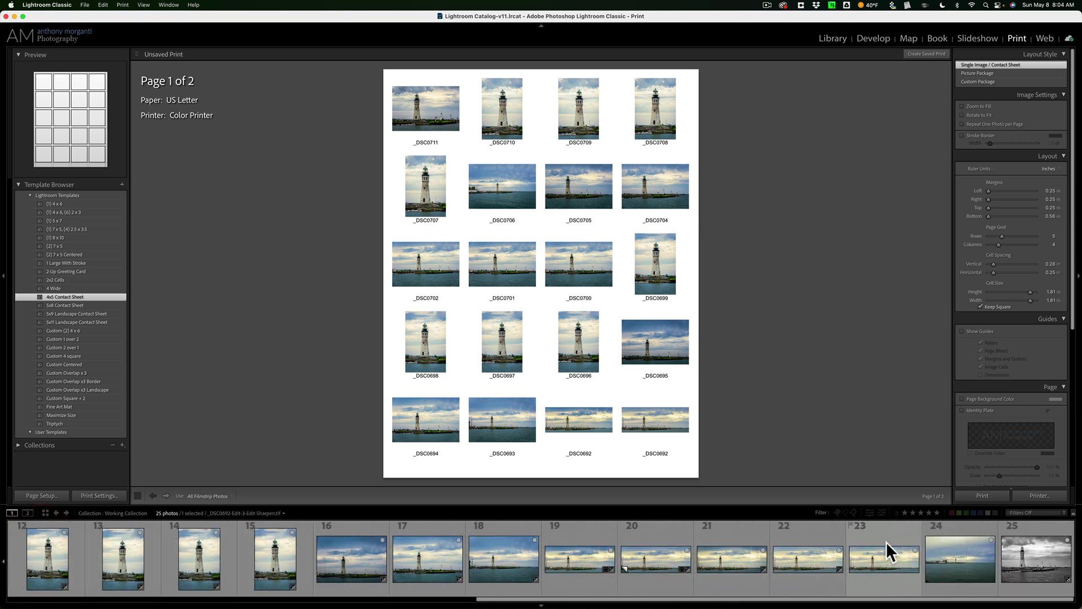
pyautogui.keyDown('shift'); pyautogui.click(1016, 547); pyautogui.keyUp('shift')
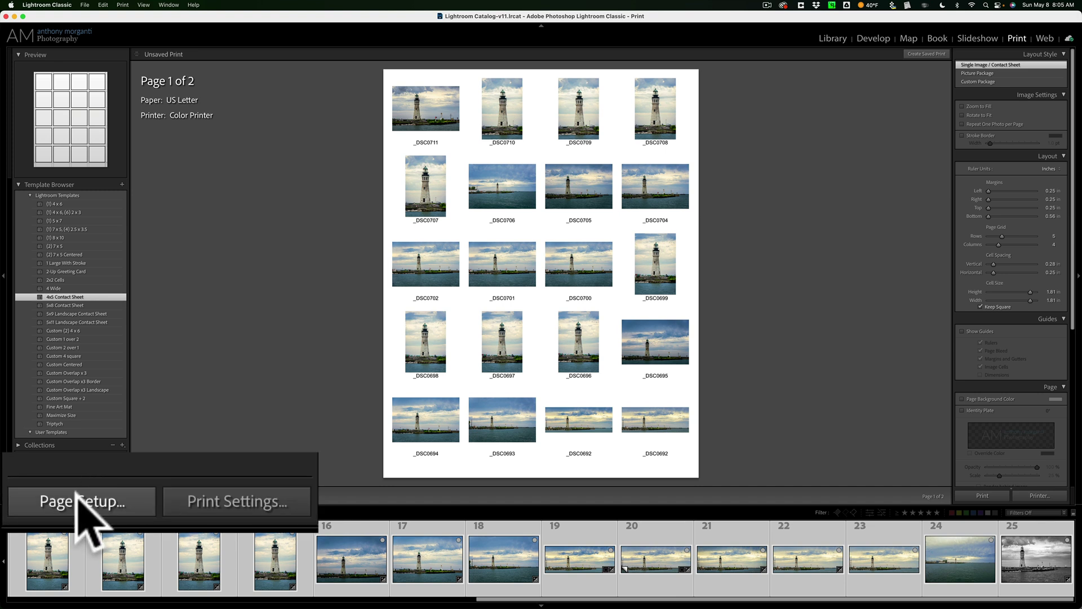
# Set the print page orientation to Landscape in the page setup.
pyautogui.click(58, 495)
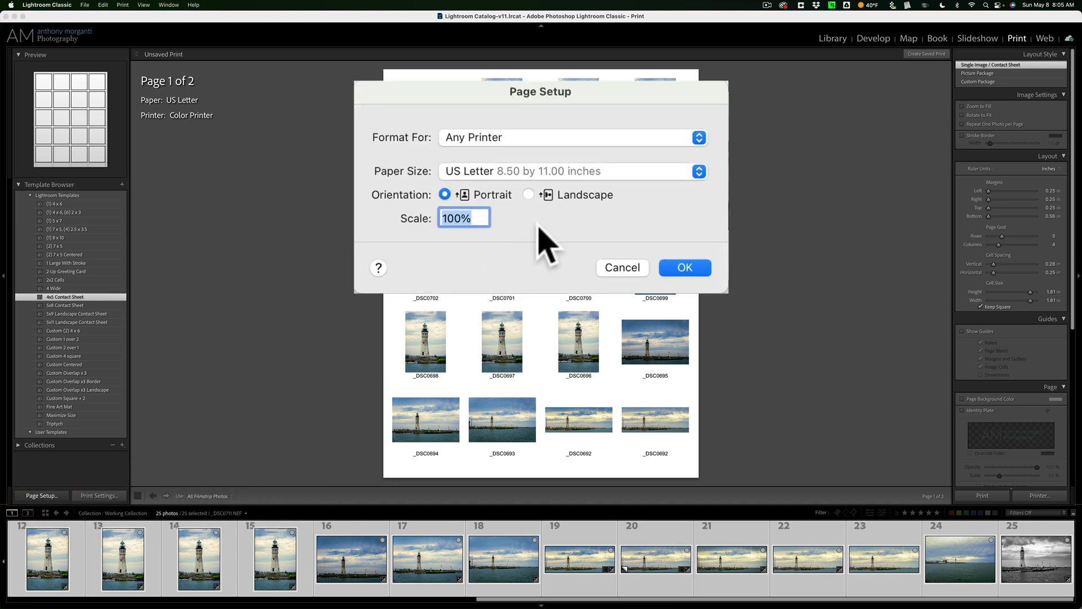
pyautogui.click(530, 193)
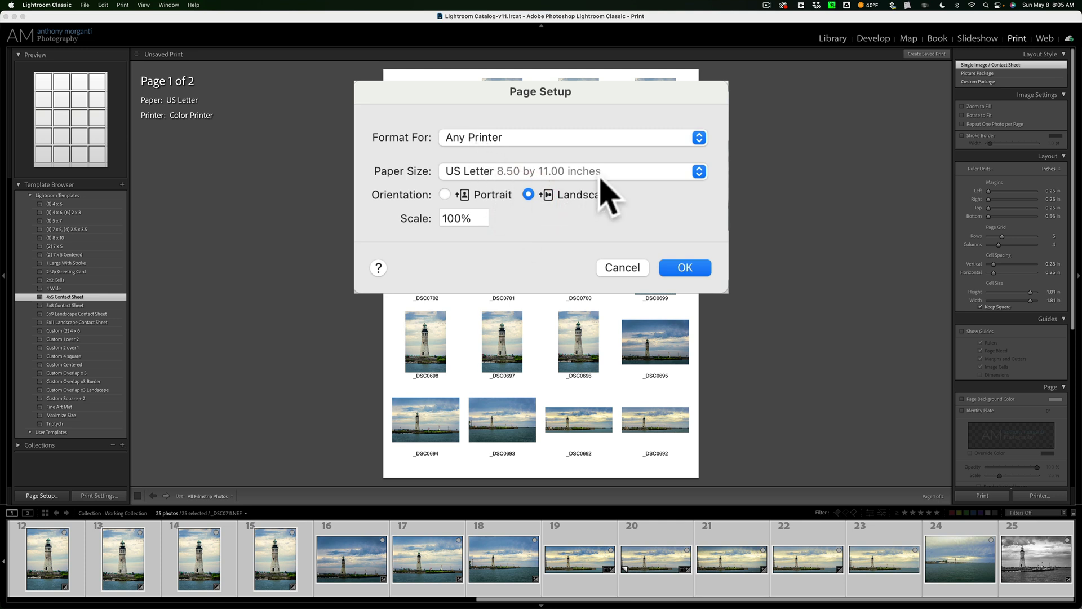
pyautogui.click(682, 264)
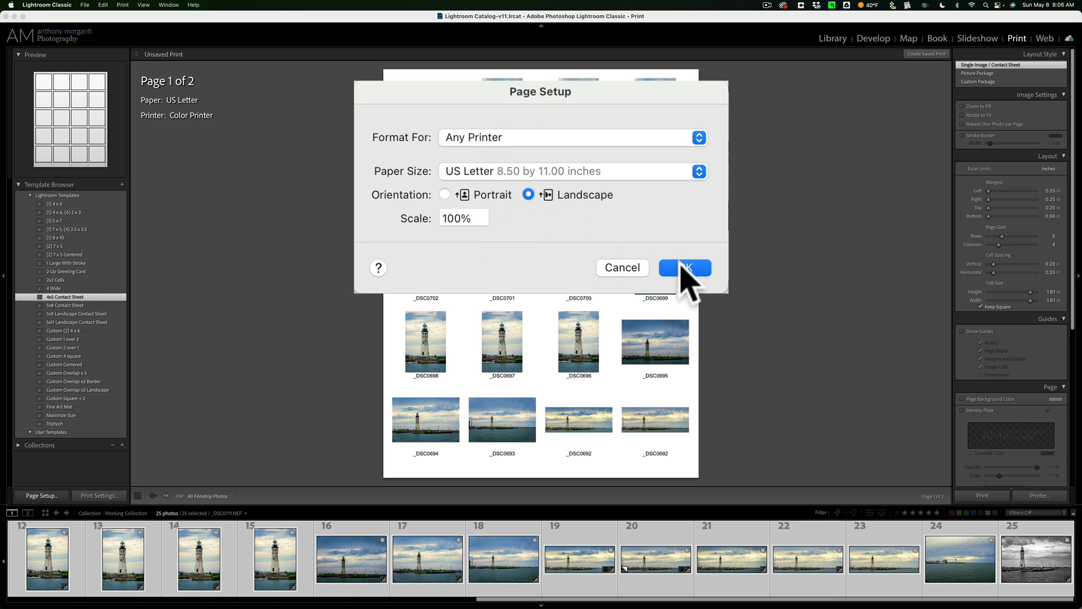
pyautogui.click(610, 227)
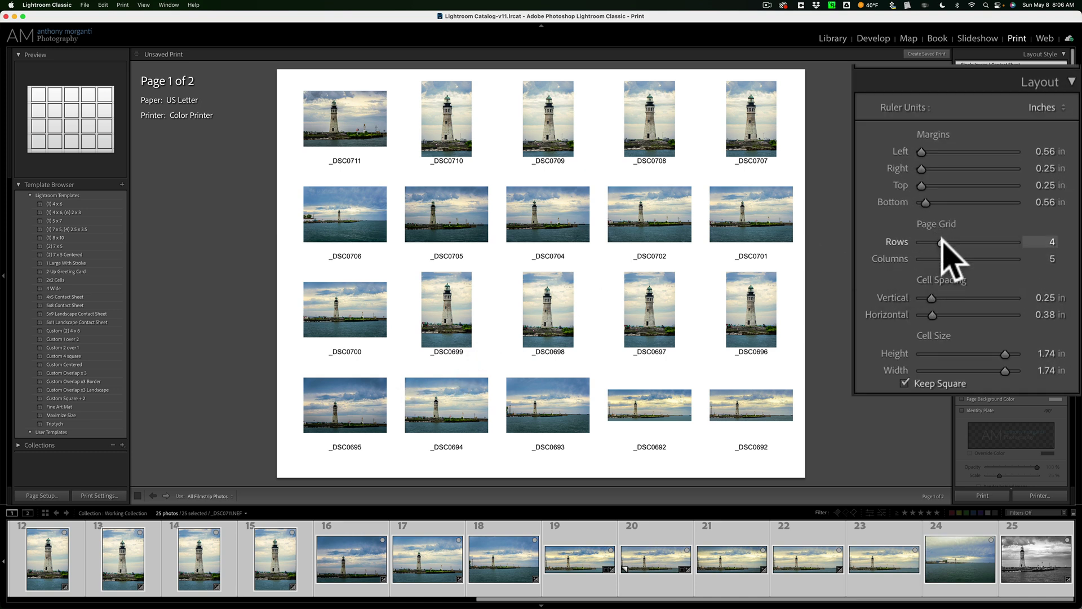
# Set the page grid to 5 rows with 1.53 in square cells, spaced 0.01 in vertically and 0.64 in horizontally.
pyautogui.moveTo(940, 241); pyautogui.dragTo(945, 241)
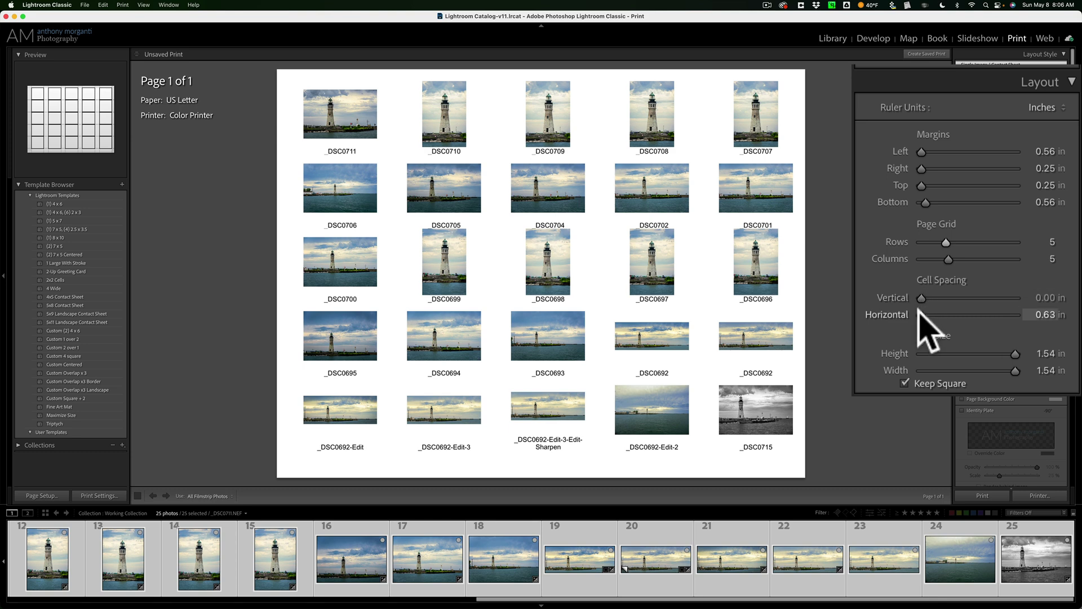
pyautogui.moveTo(919, 309)
pyautogui.mouseDown()
pyautogui.moveTo(859, 311)
pyautogui.moveTo(929, 318)
pyautogui.moveTo(874, 308)
pyautogui.moveTo(921, 297)
pyautogui.mouseUp()
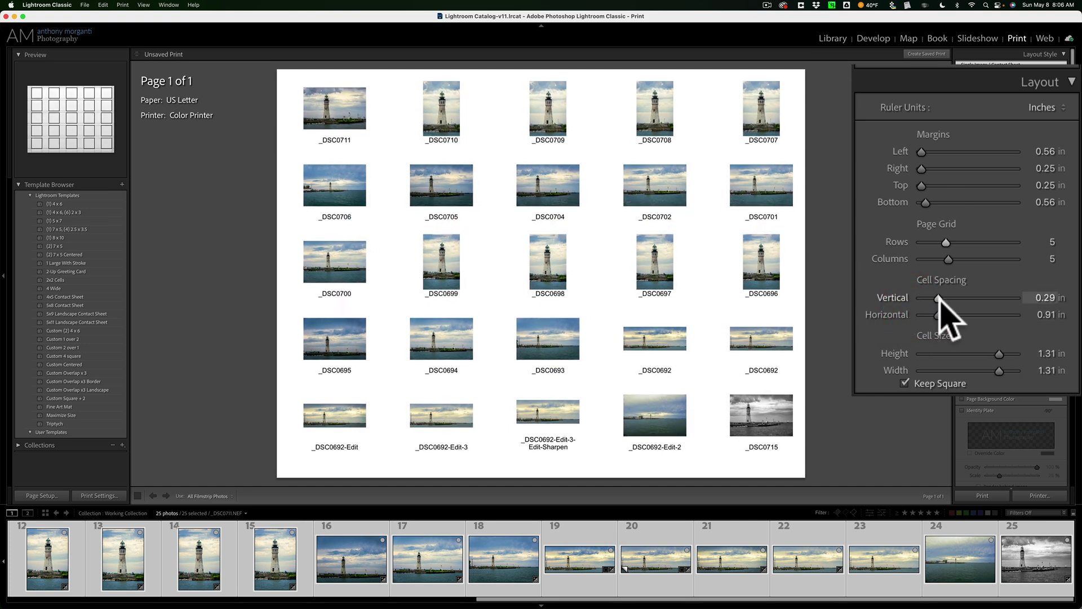
pyautogui.click(918, 316)
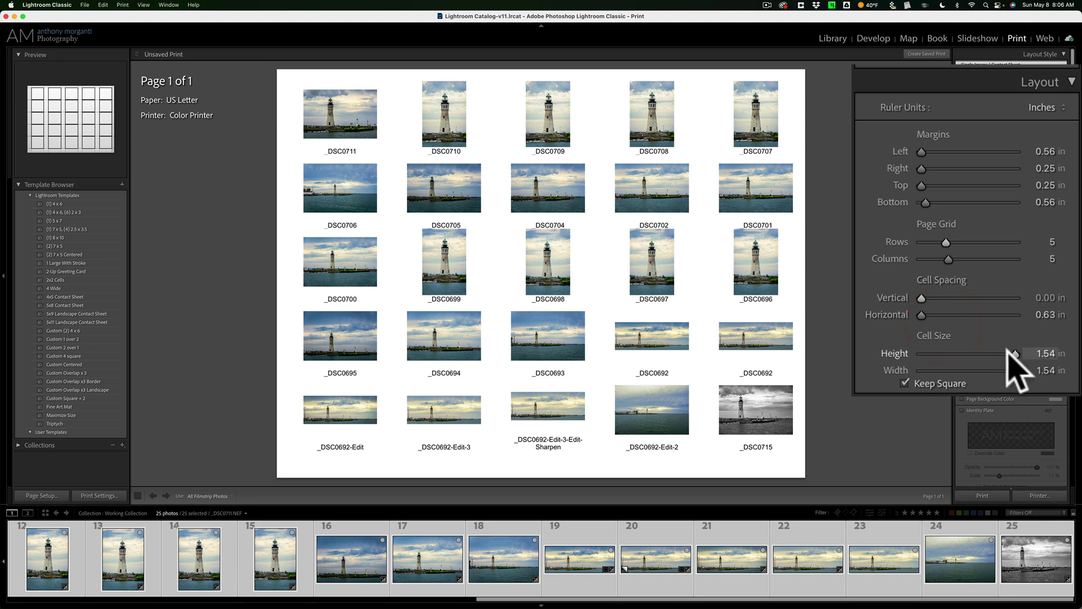
pyautogui.moveTo(1015, 367); pyautogui.dragTo(1013, 367)
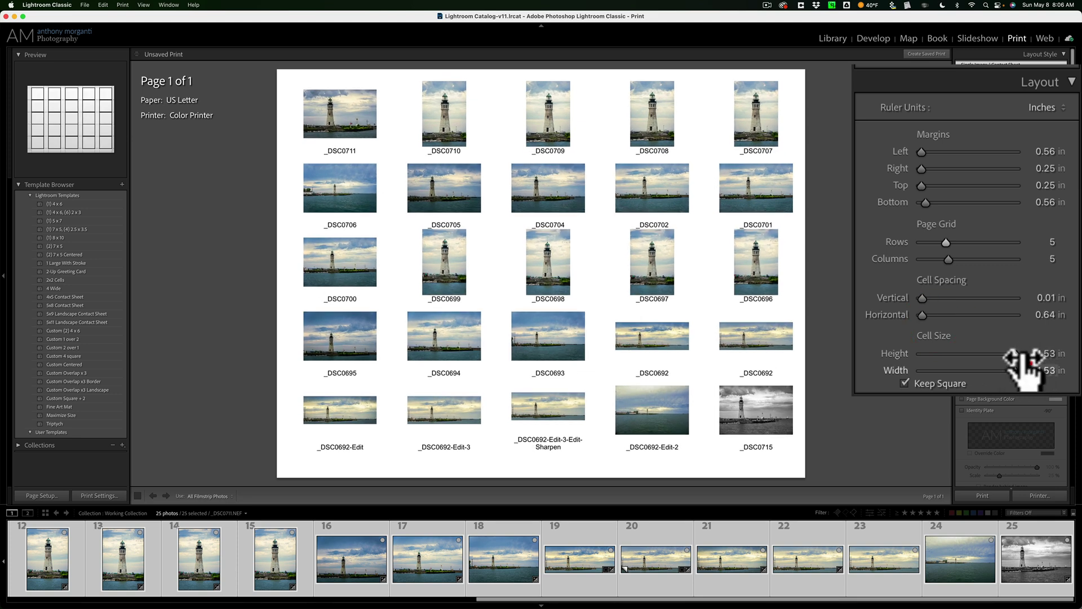
pyautogui.click(905, 382)
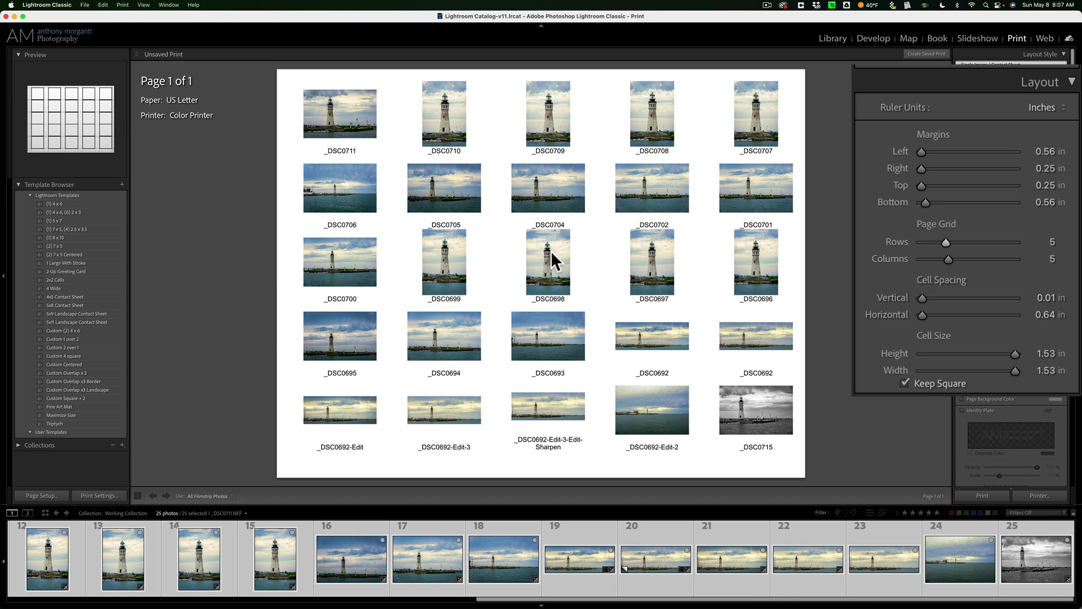
pyautogui.click(904, 383)
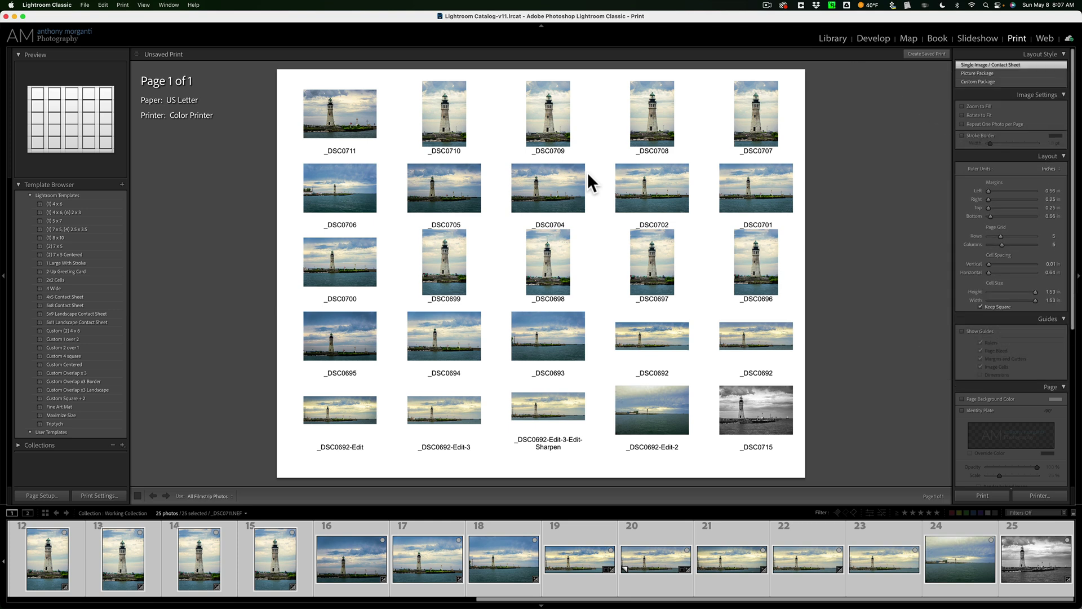
# Save the current print layout as a new template named 5x5 Contact Sheet in the User Templates folder.
pyautogui.scroll(-10, 989, 163)
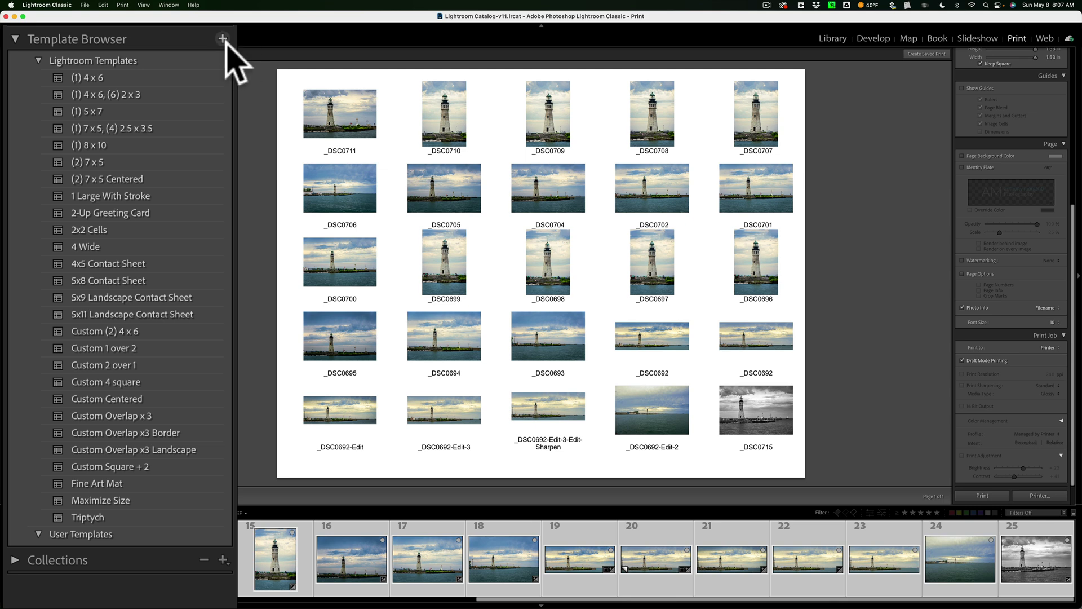
pyautogui.click(121, 184)
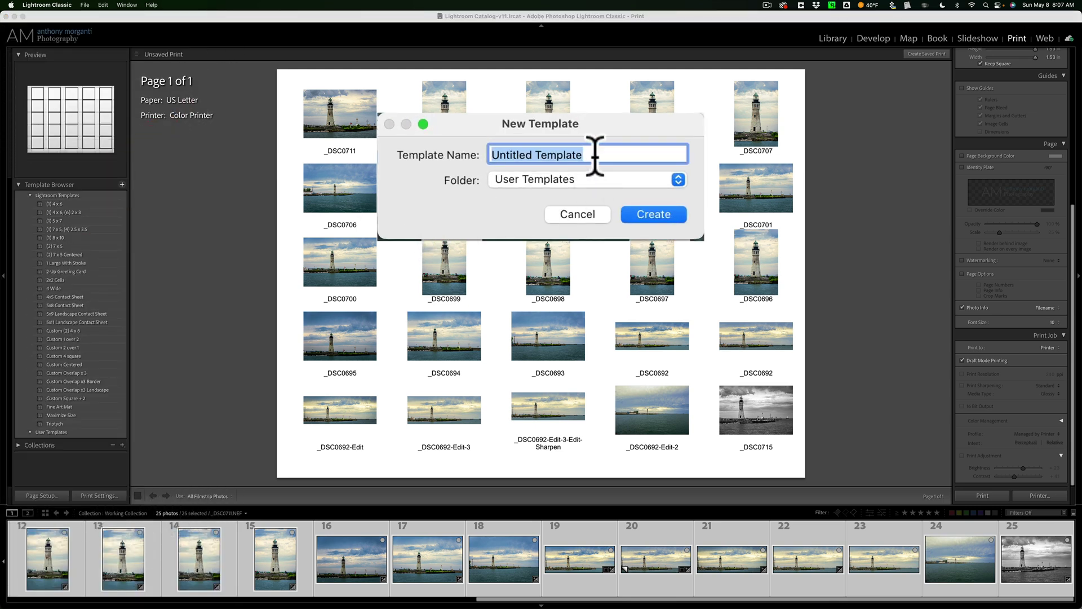
pyautogui.write('5x5')
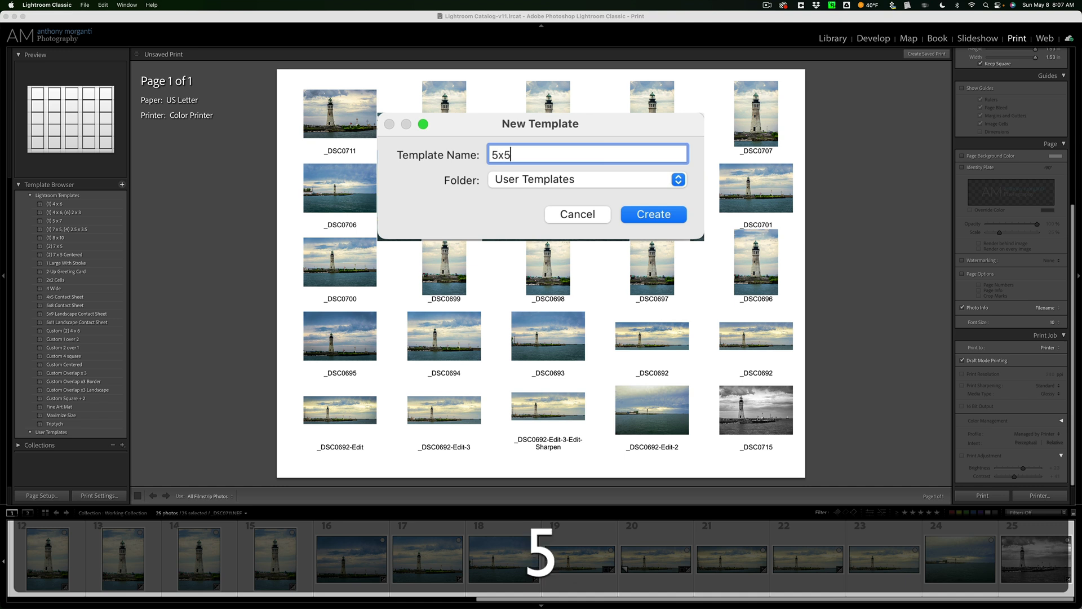
pyautogui.write(' Contact')
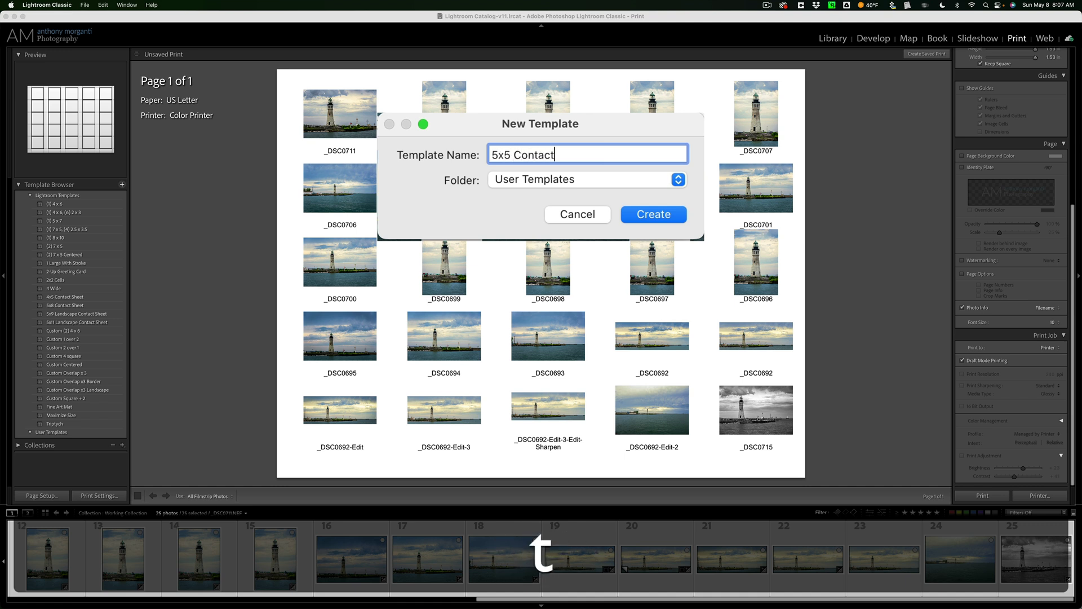
pyautogui.write(' Sheet')
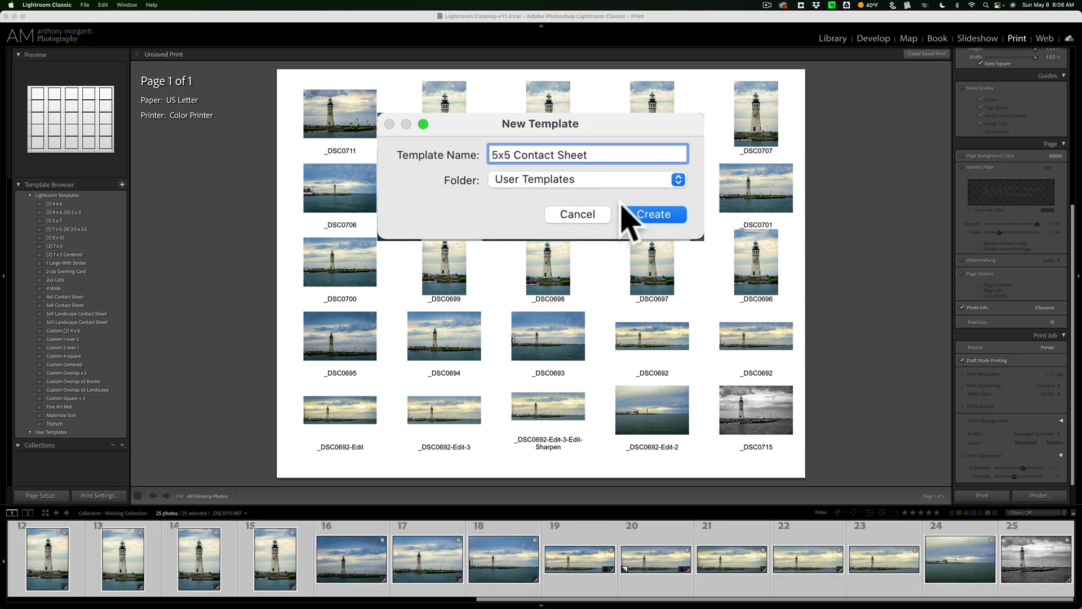
pyautogui.click(643, 219)
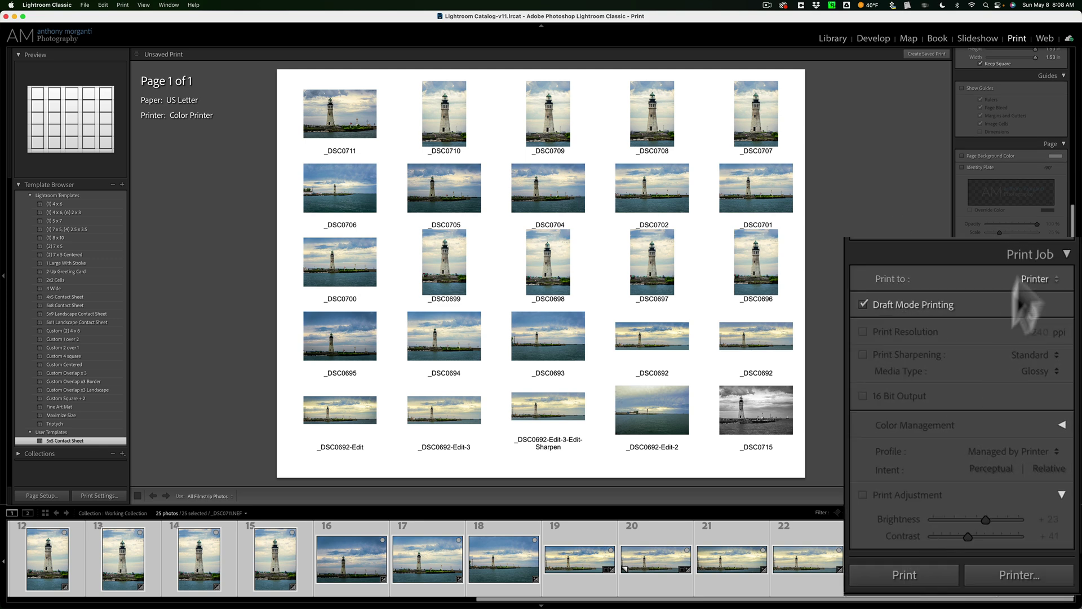
# Turn off Draft Mode Printing for the print job and try switching Print Adjustment on and off.
pyautogui.click(863, 305)
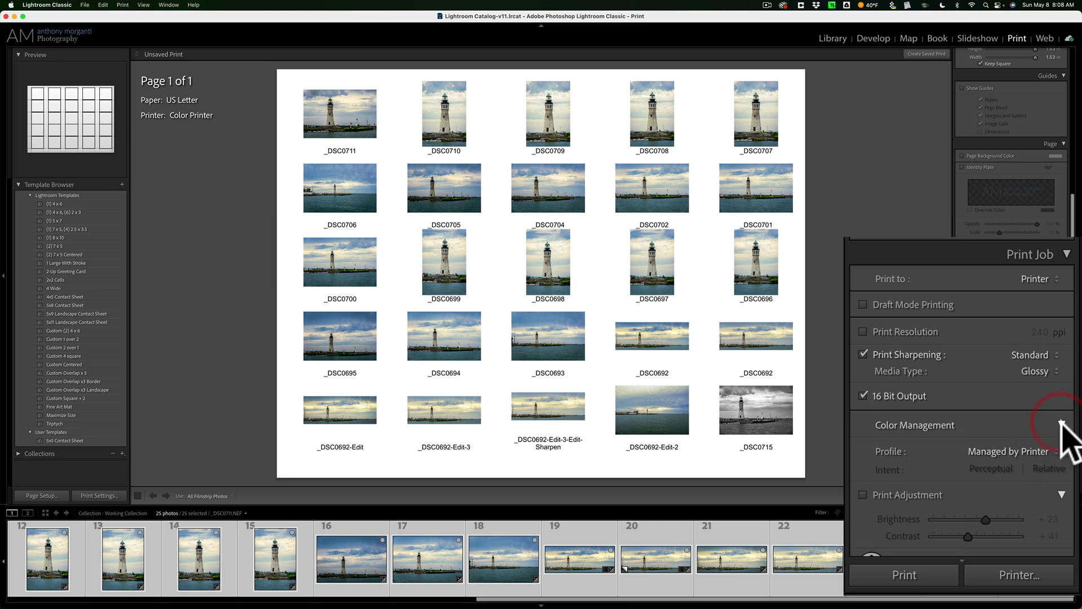
pyautogui.scroll(-3, 1014, 434)
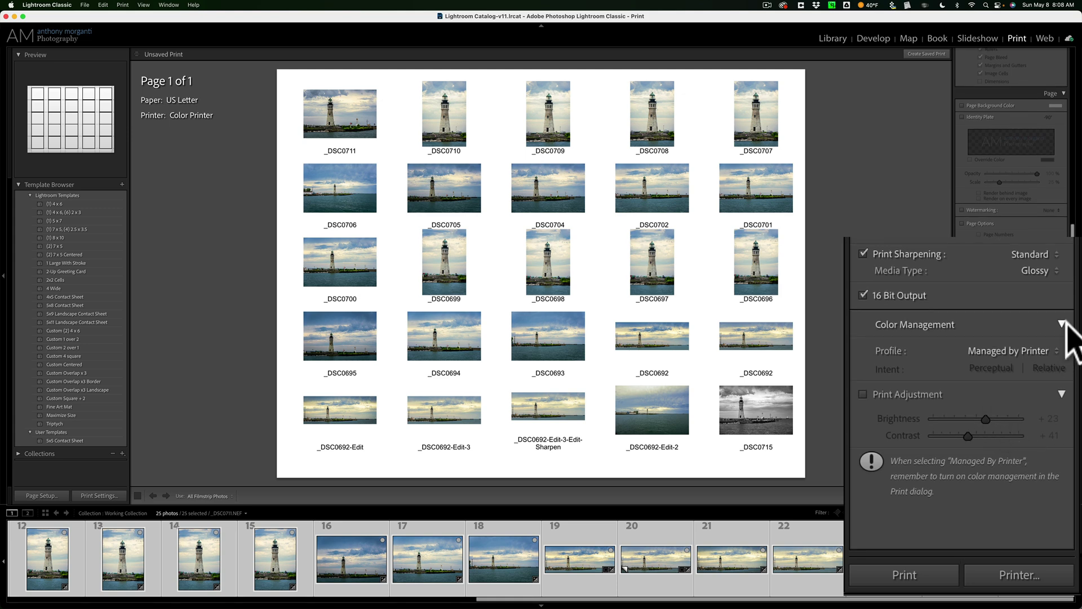
pyautogui.scroll(3, 1071, 338)
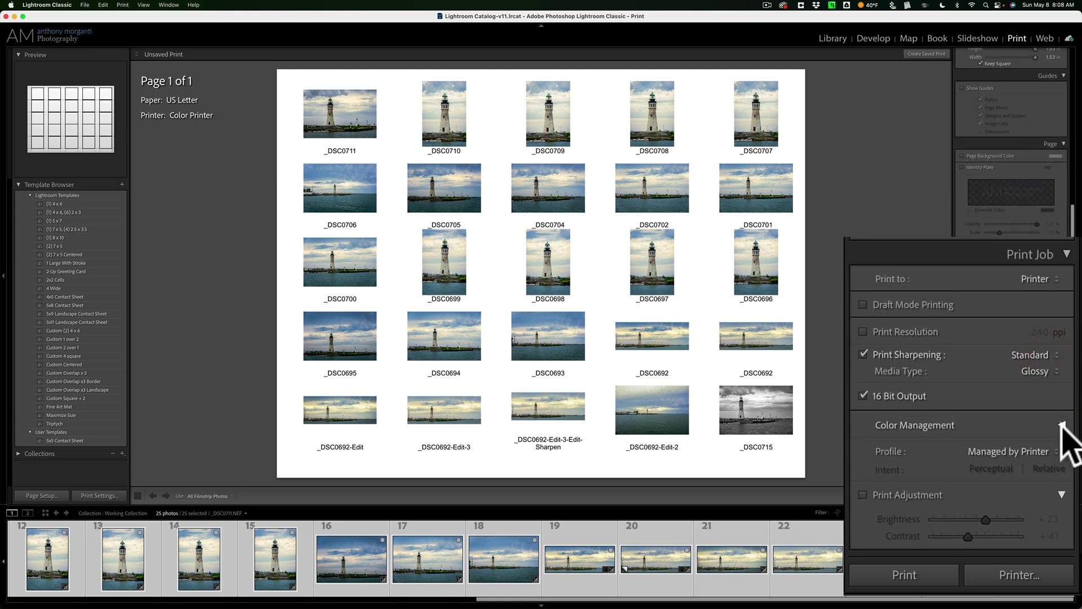
pyautogui.scroll(-1, 1003, 463)
pyautogui.click(862, 494)
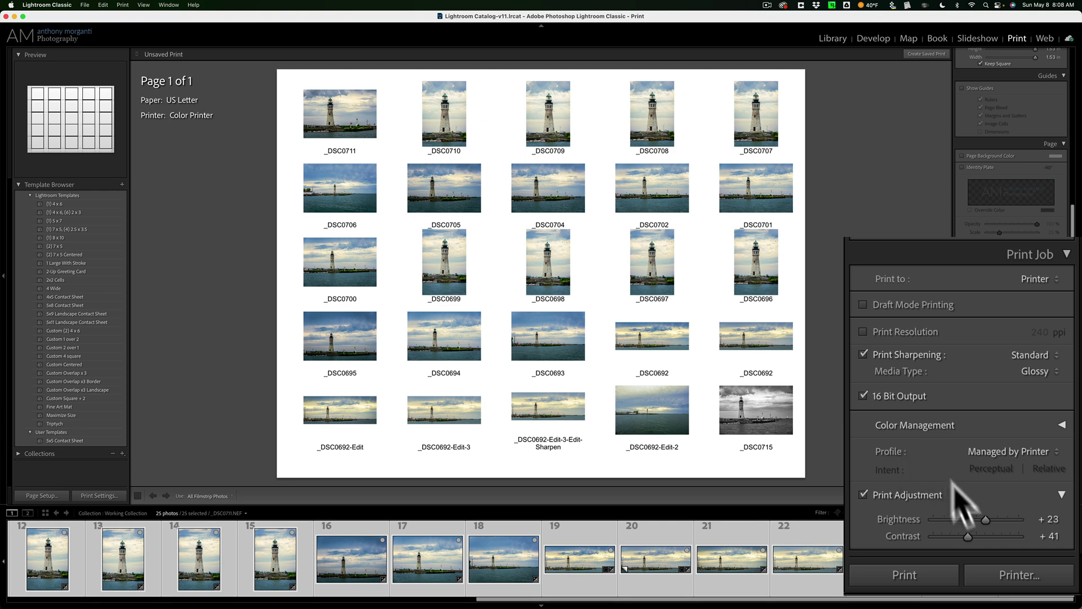
pyautogui.click(862, 494)
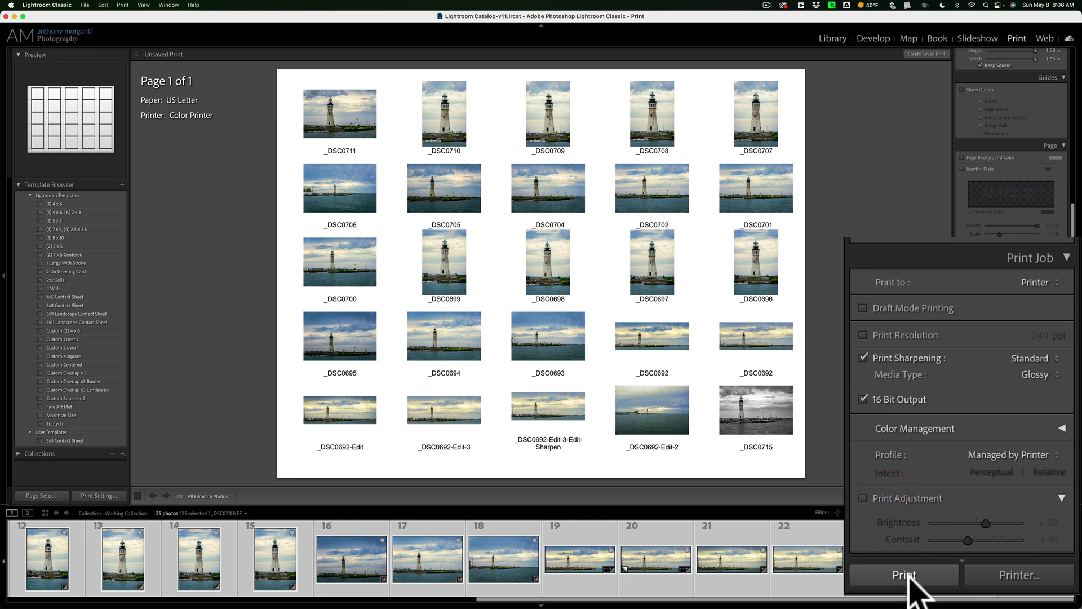
pyautogui.scroll(-1, 932, 519)
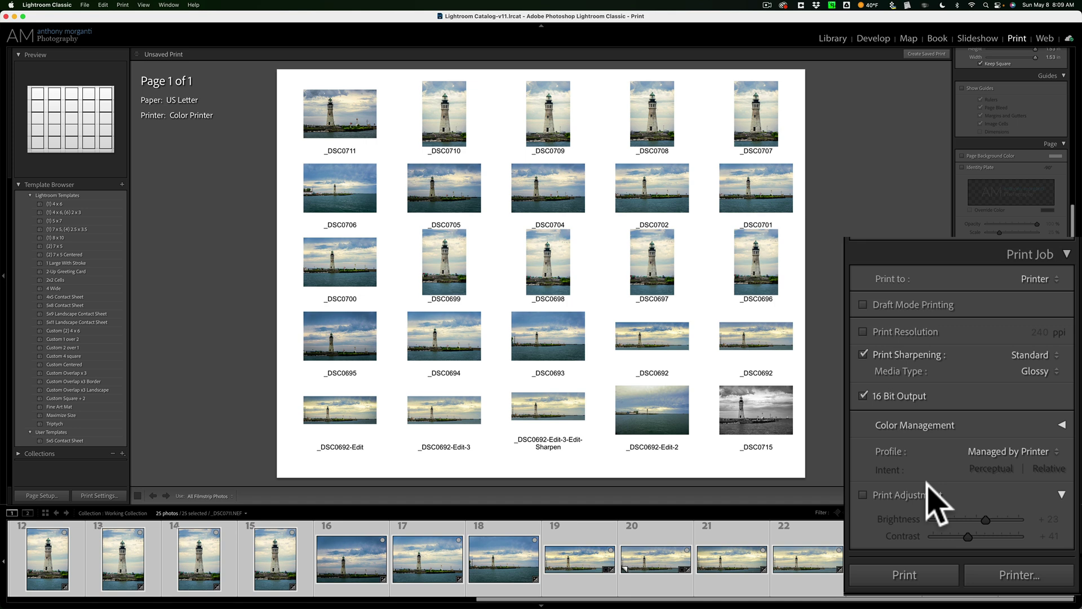
pyautogui.scroll(1, 907, 485)
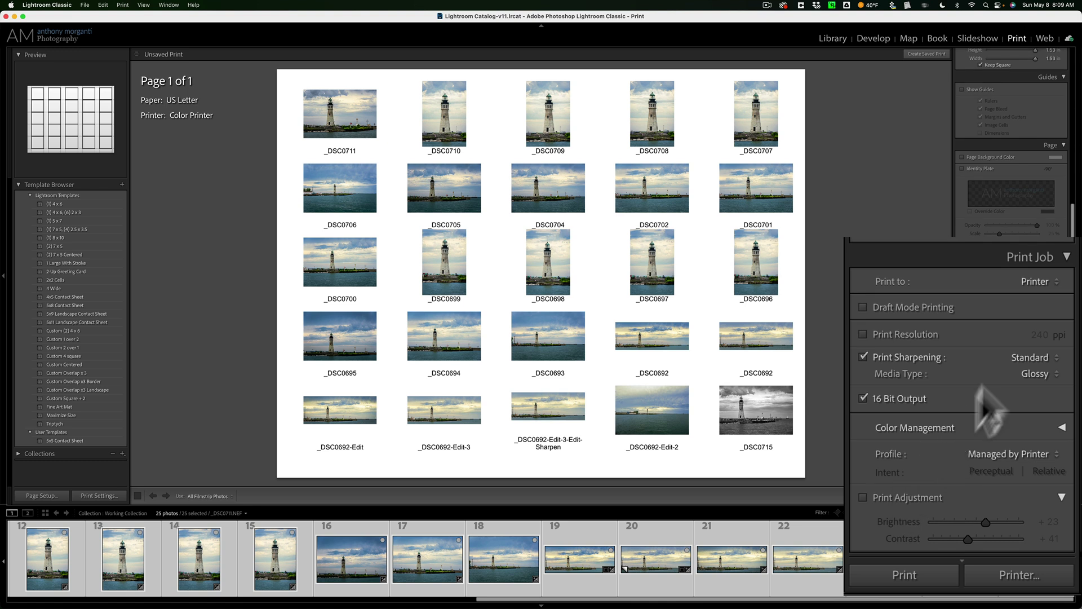
# Set the print job's output to JPEG File, open the dialog for saving the contact sheet and cancel it.
pyautogui.click(1035, 282)
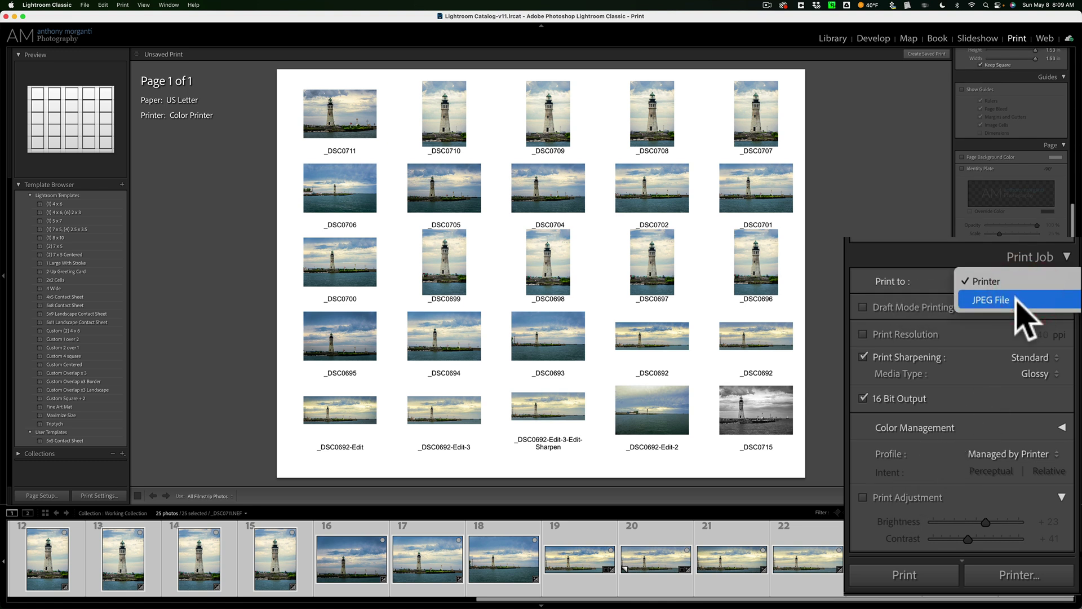
pyautogui.click(1016, 302)
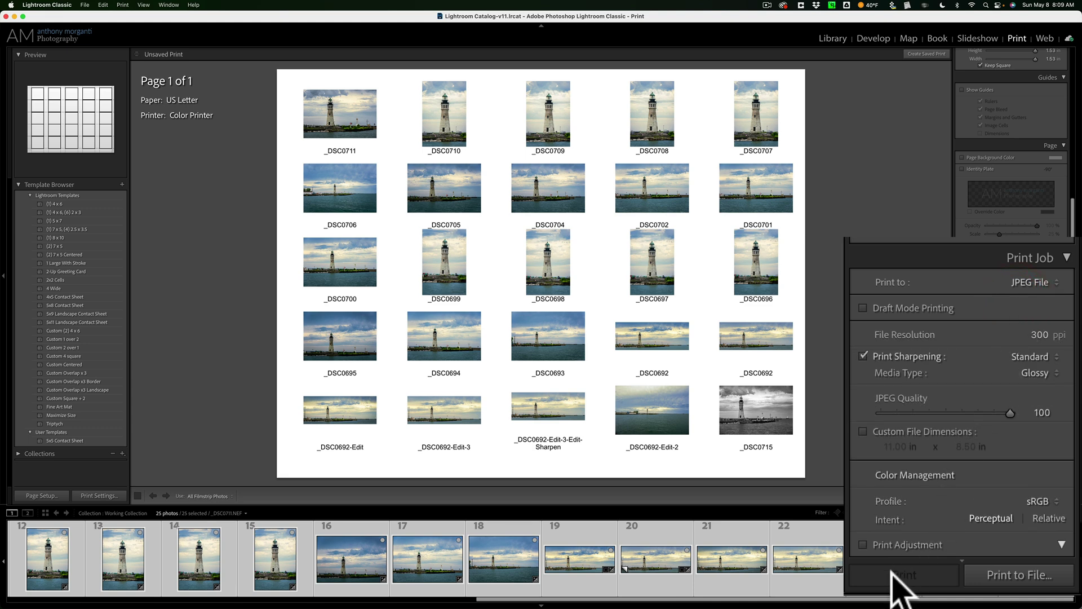
pyautogui.click(994, 577)
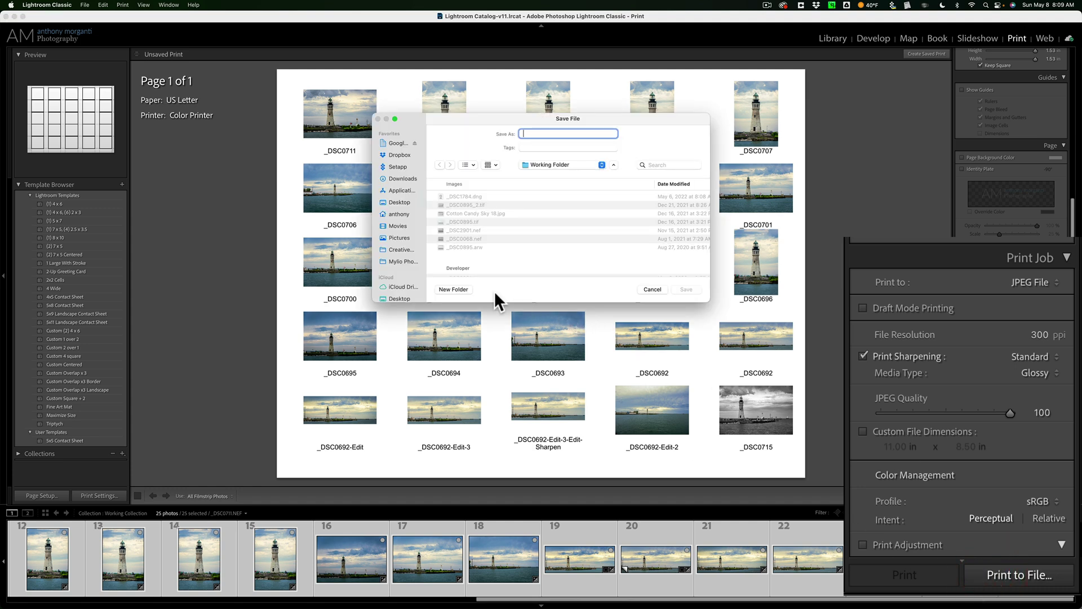
pyautogui.scroll(-5, 486, 265)
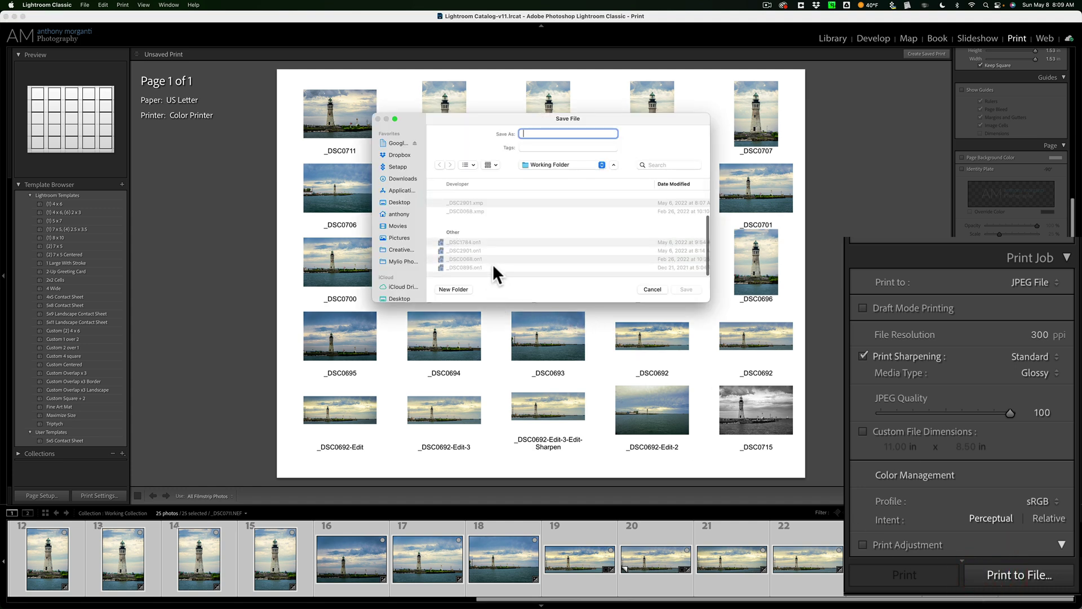
pyautogui.click(651, 289)
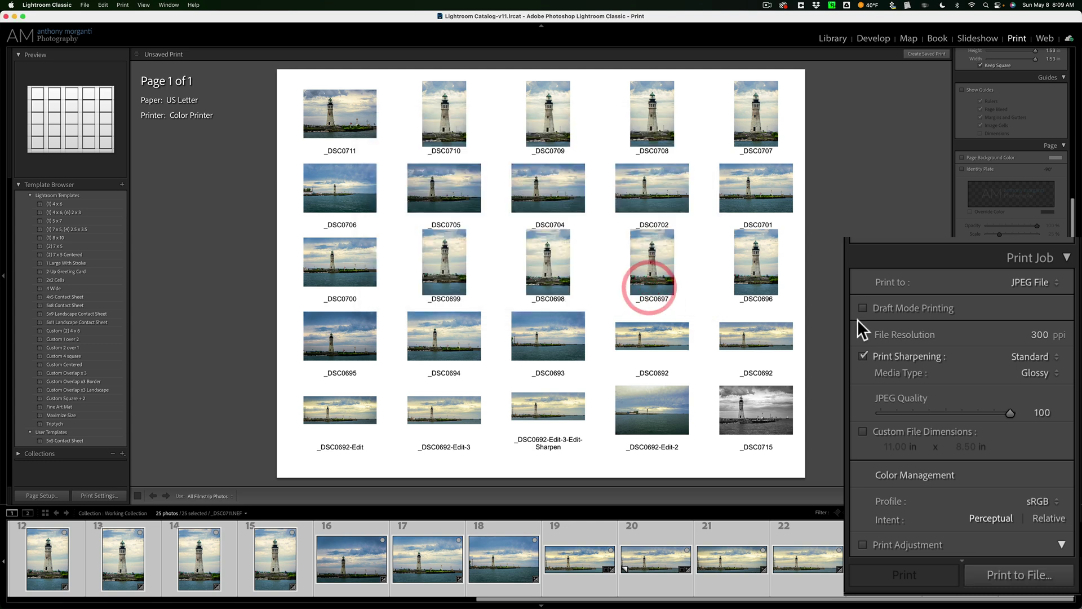
# Reapply the saved 5x5 Contact Sheet user template to the print layout.
pyautogui.scroll(-2, 1000, 330)
pyautogui.scroll(1, 1000, 330)
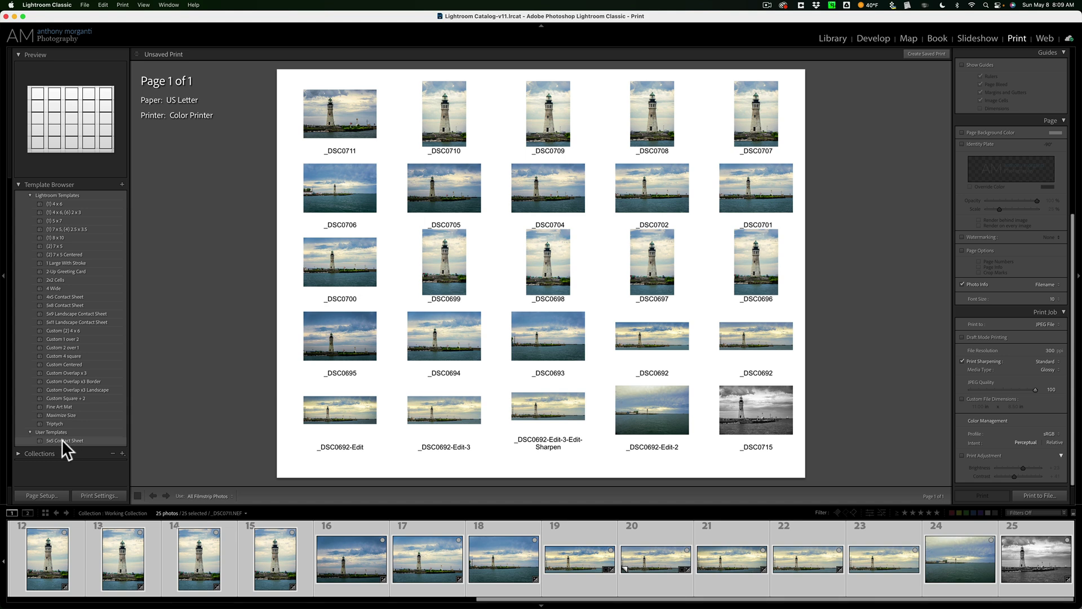
pyautogui.click(62, 440)
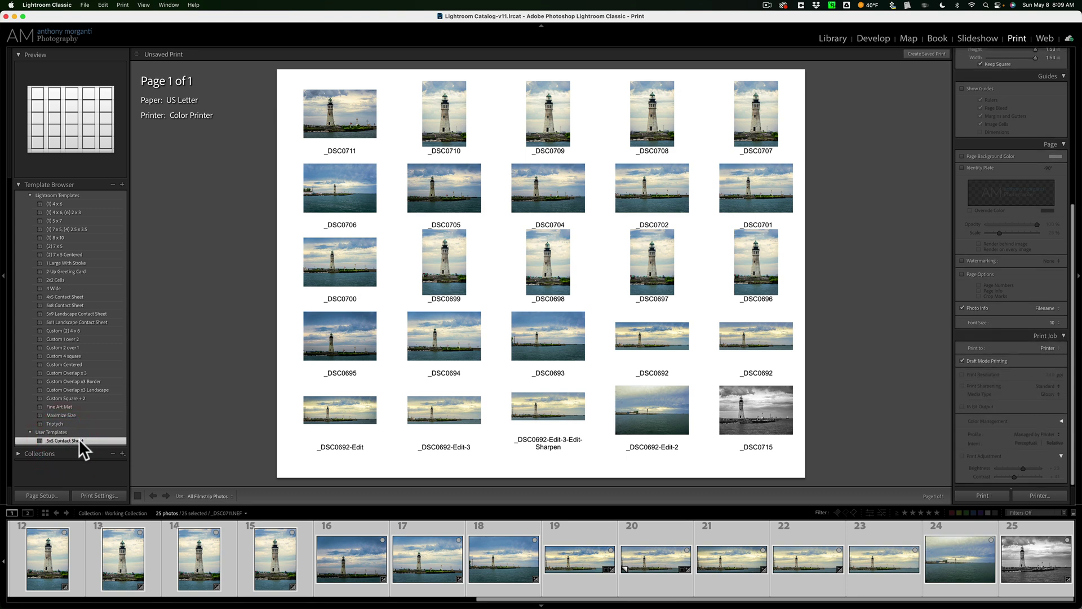